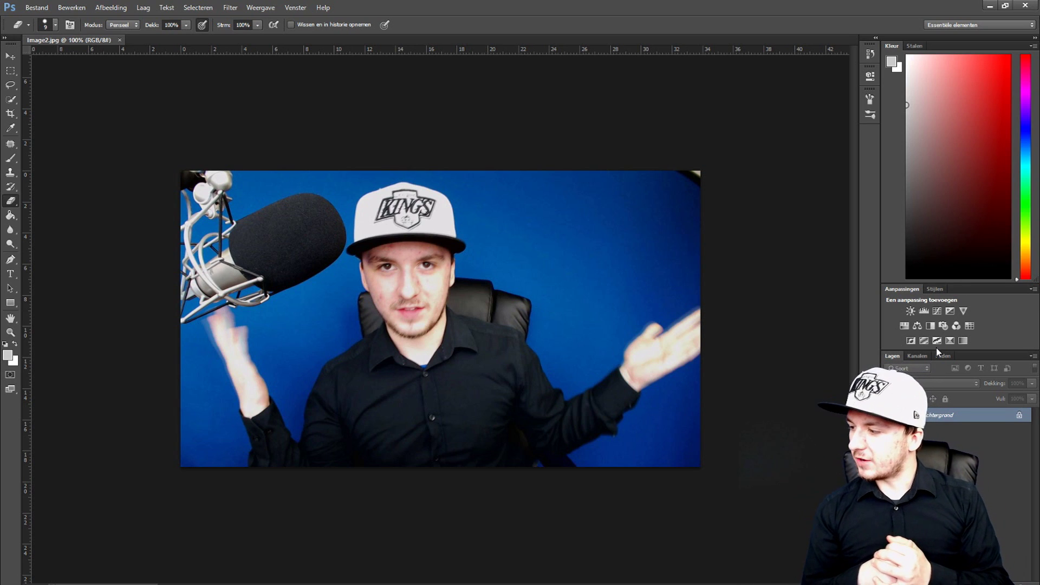
Step: Activate the Quick Selection tool and convert the locked background of Image2.jpg into a regular editable layer
key("ctrl+plus")
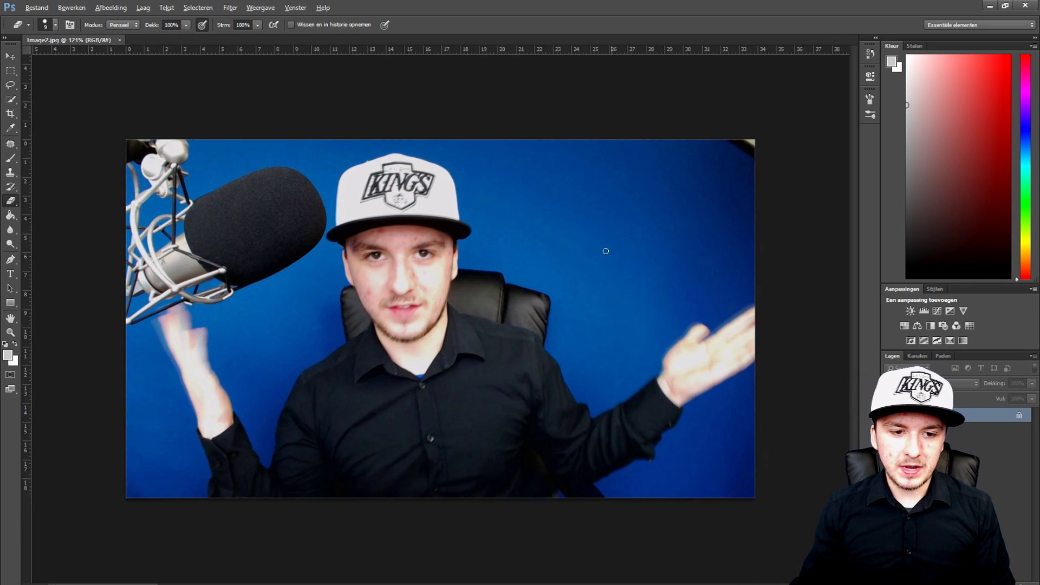
key("Escape")
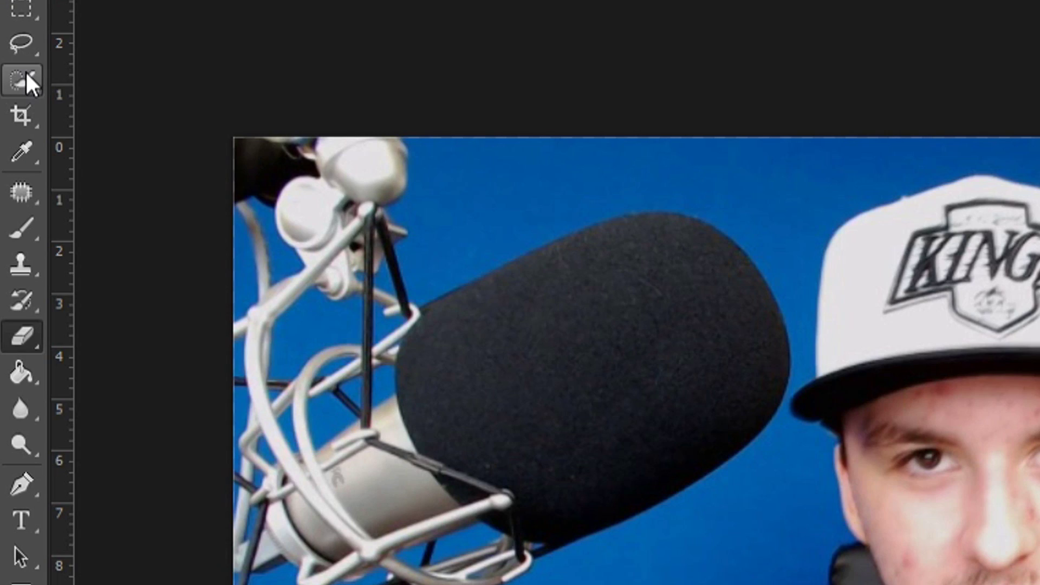
left_click(12, 100)
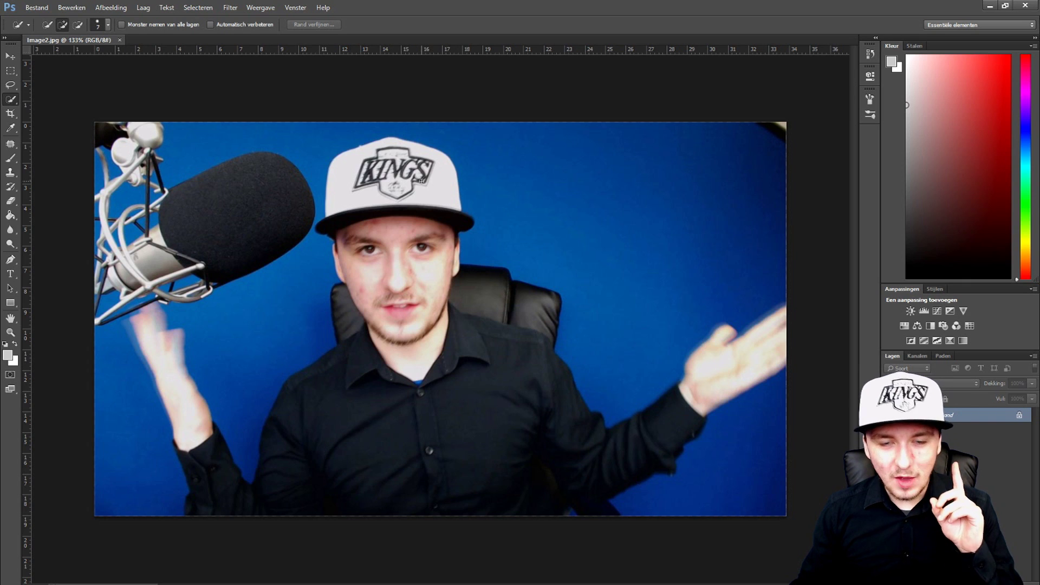
double_click(968, 415)
left_click(622, 183)
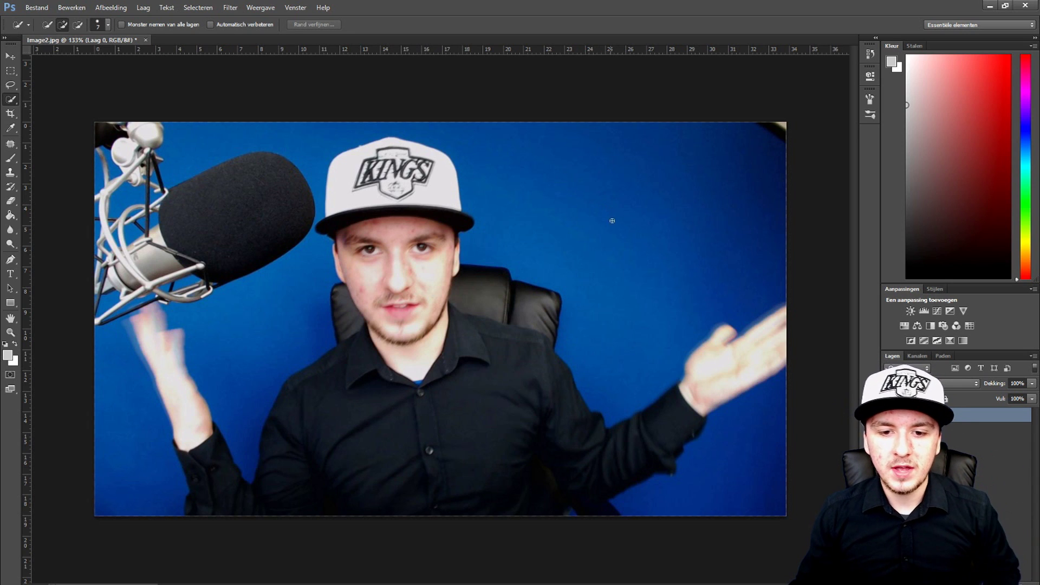
Step: Quick-select the blue backdrop around the man and microphone, including the large gap inside the microphone's shock mount
mouse_move(610, 217)
left_mouse_down()
mouse_move(609, 168)
mouse_move(672, 178)
mouse_move(610, 200)
mouse_move(641, 235)
left_mouse_up()
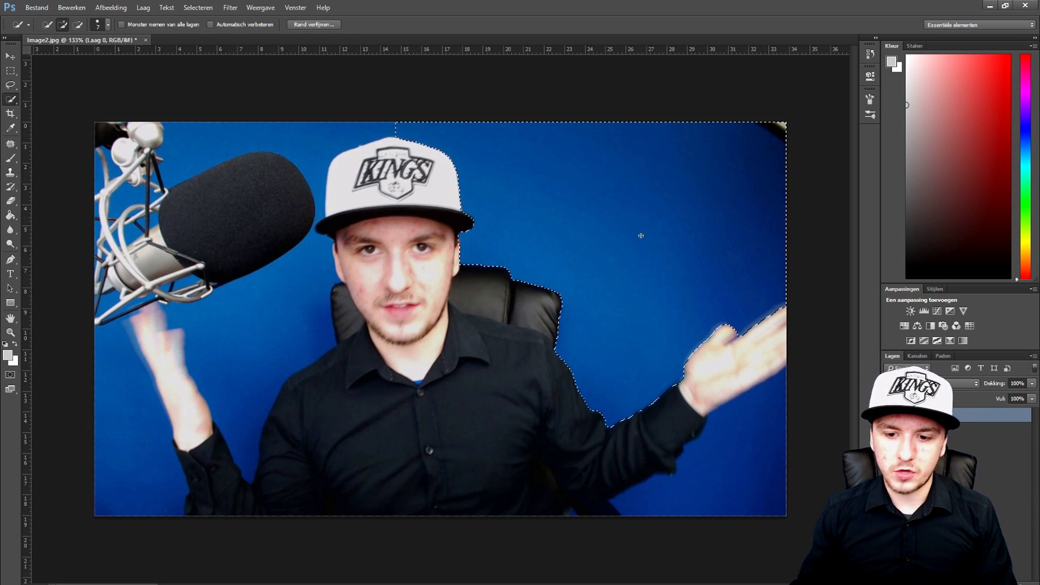
mouse_move(751, 442)
left_mouse_down()
mouse_move(762, 481)
mouse_move(722, 489)
left_mouse_up()
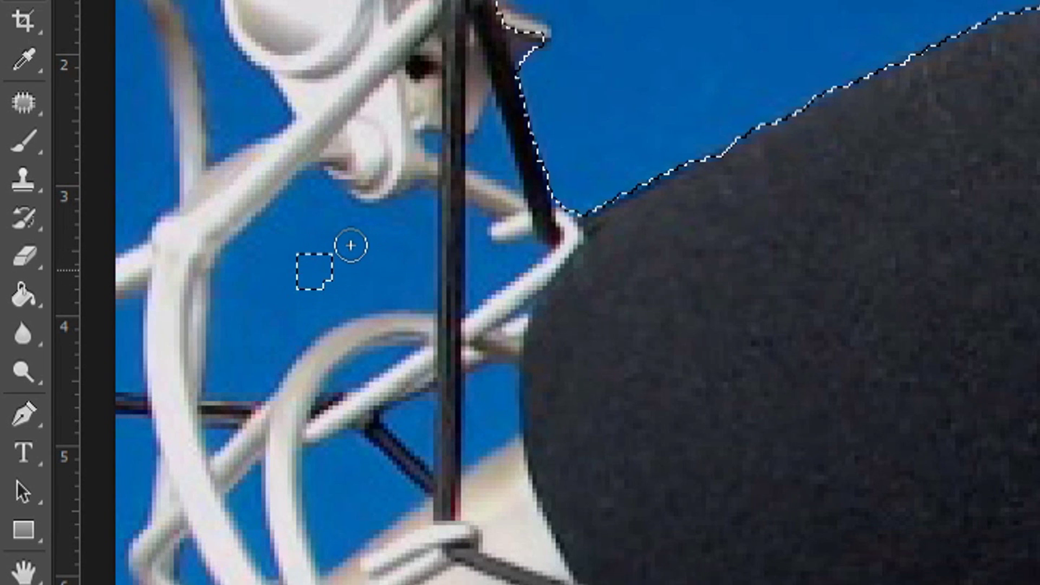
left_click(327, 263)
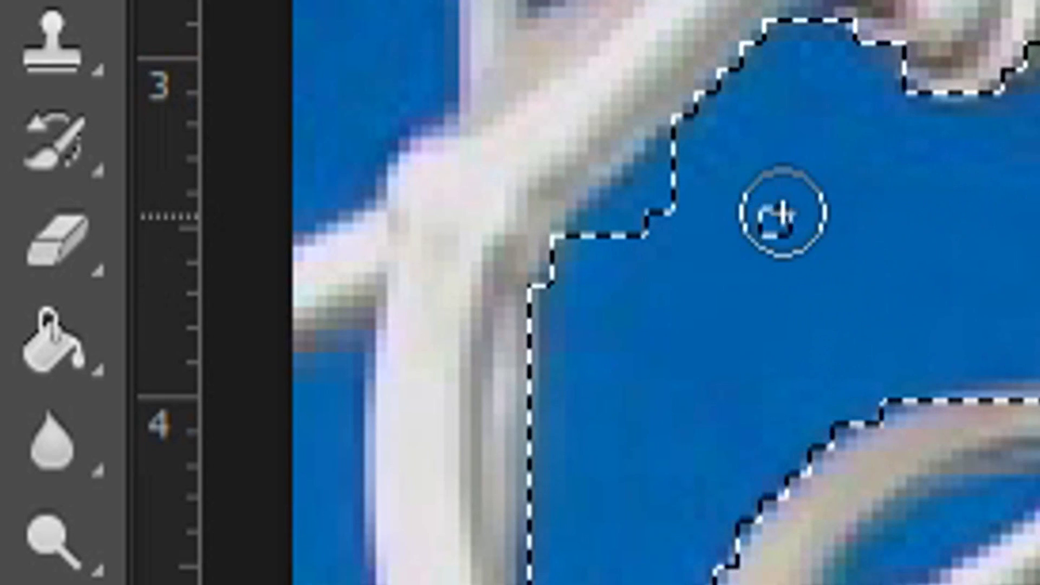
left_click(783, 212)
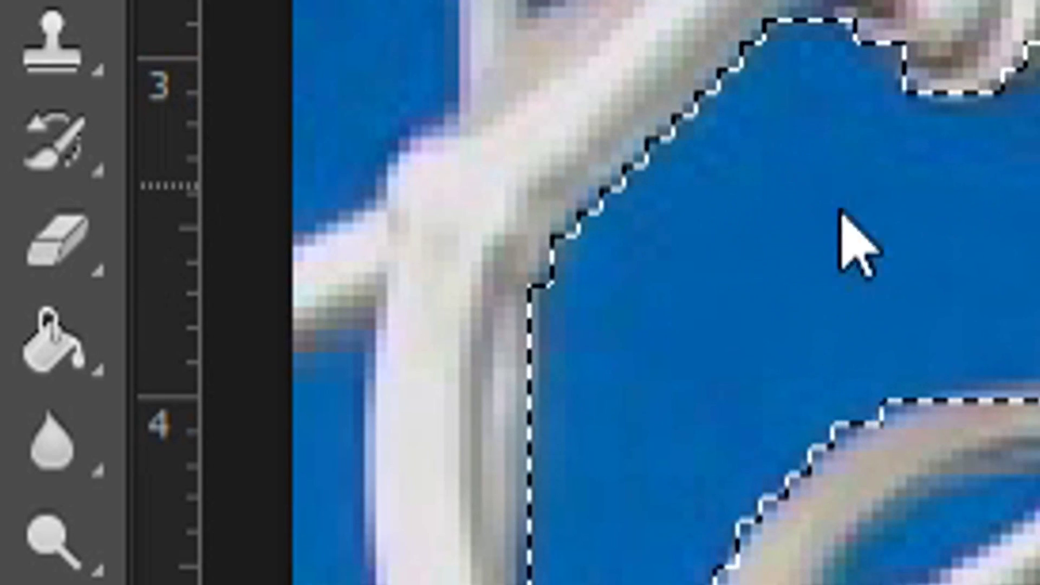
scroll(870, 157, "down", 4)
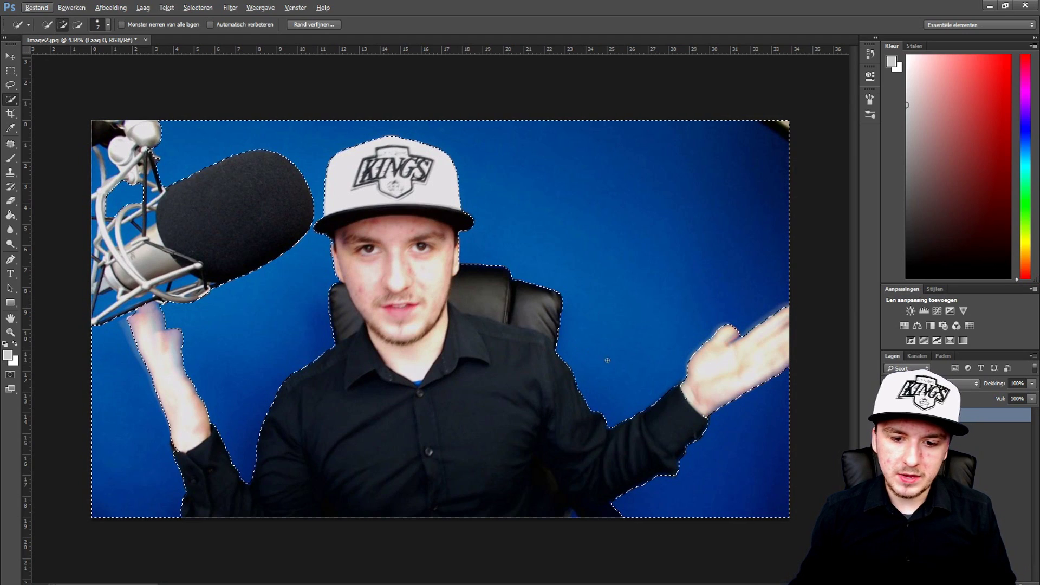
scroll(608, 360, "up", 2)
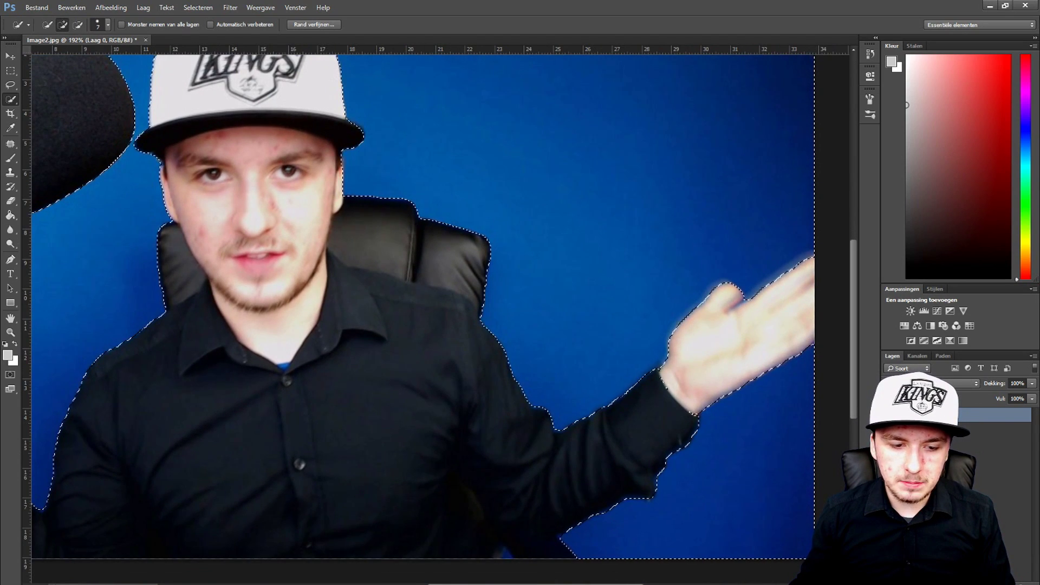
Step: Check the selection edges around the man's hands and shoulders, delete the selected blue backdrop, and clear the selection
left_click_drag(563, 584, 451, 583)
scroll(645, 295, "up", 2)
scroll(646, 295, "up", 2)
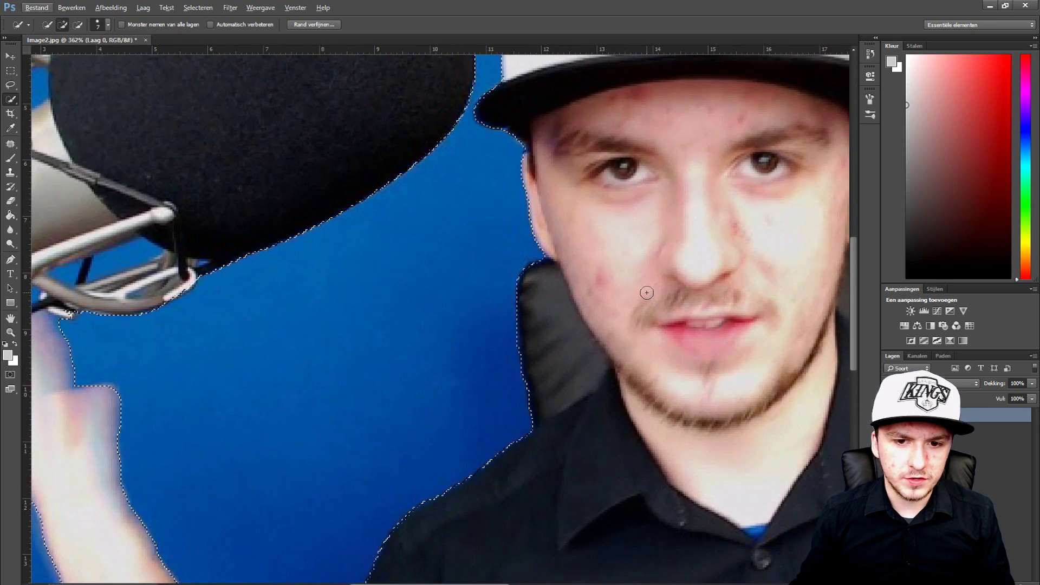
scroll(632, 296, "down", 4)
scroll(174, 401, "up", 1)
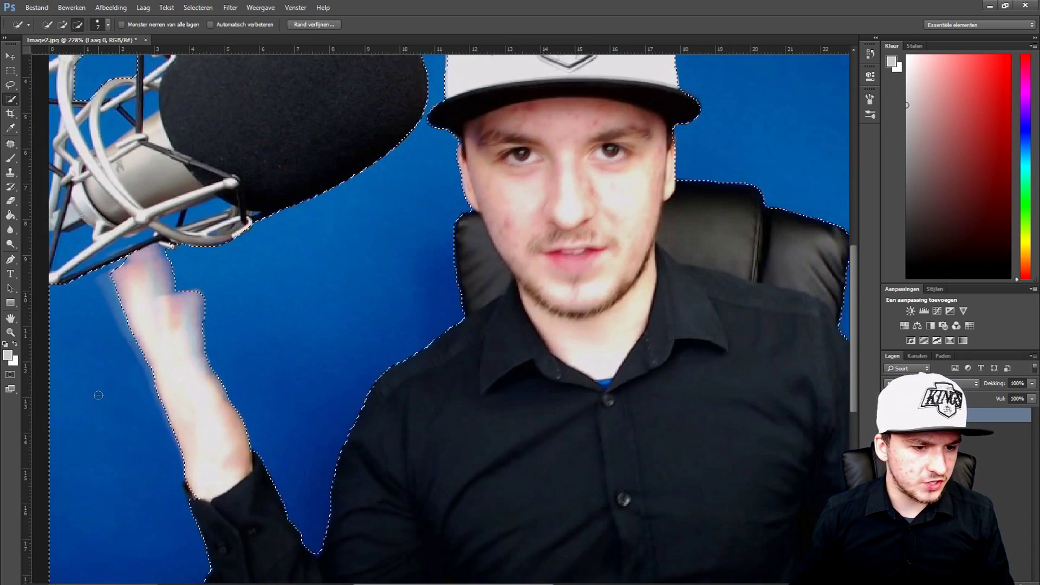
scroll(174, 401, "down", 3)
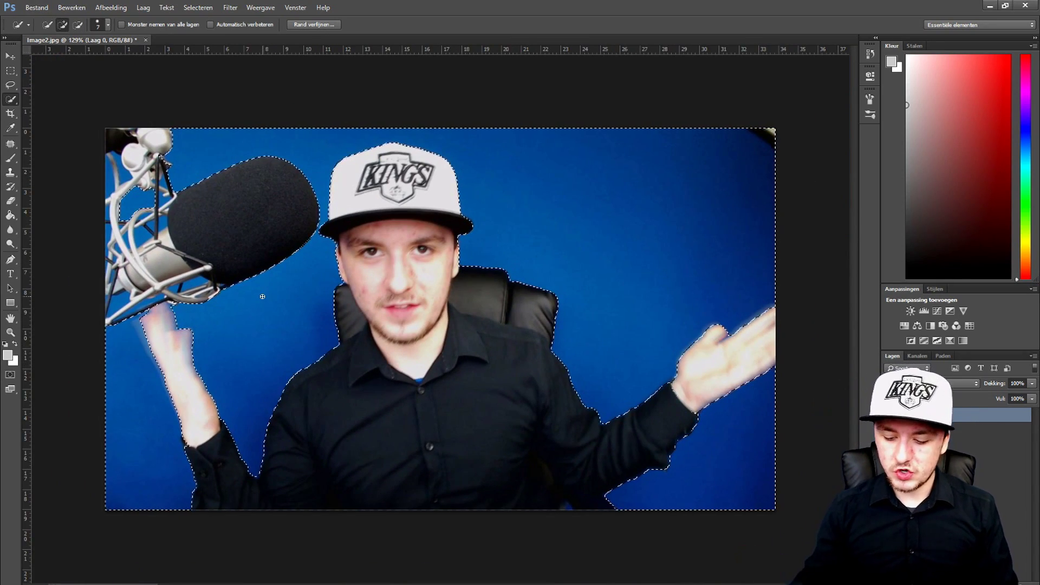
key("Delete")
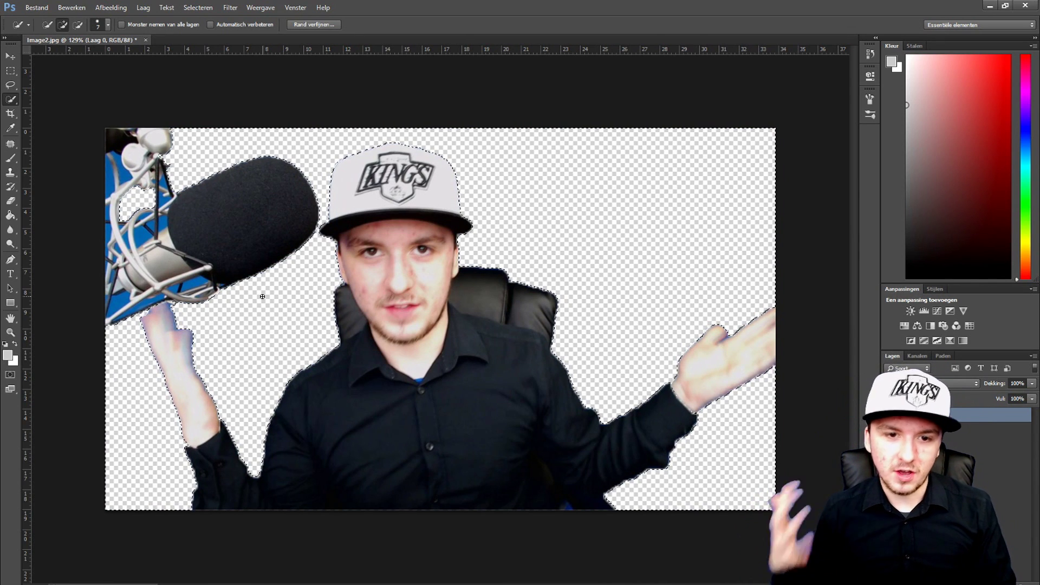
key("ctrl+d")
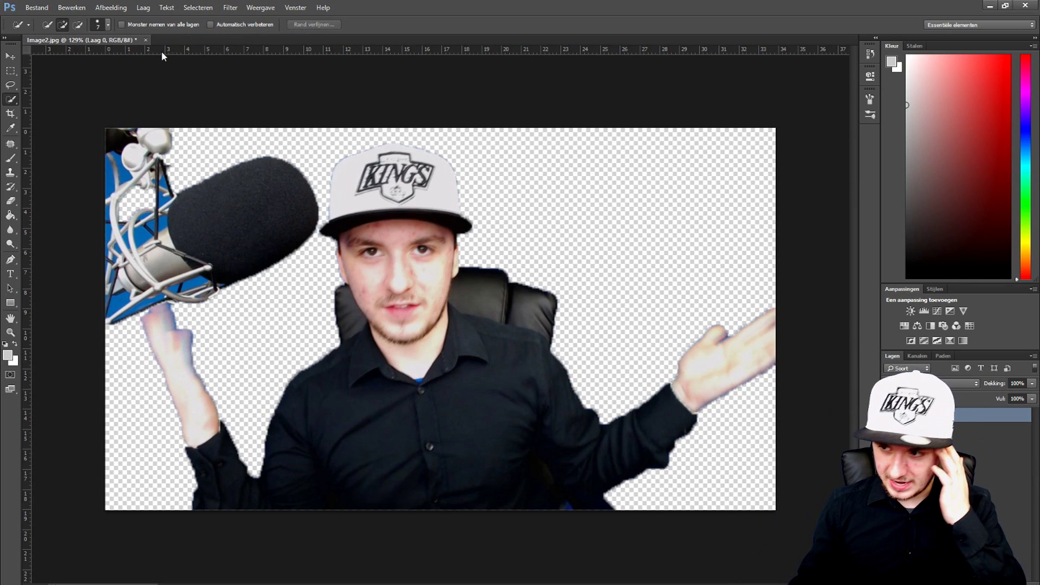
Step: Erase the leftover blue fringe around the outstretched hand beside the image's right edge with the Eraser tool
left_click(12, 201)
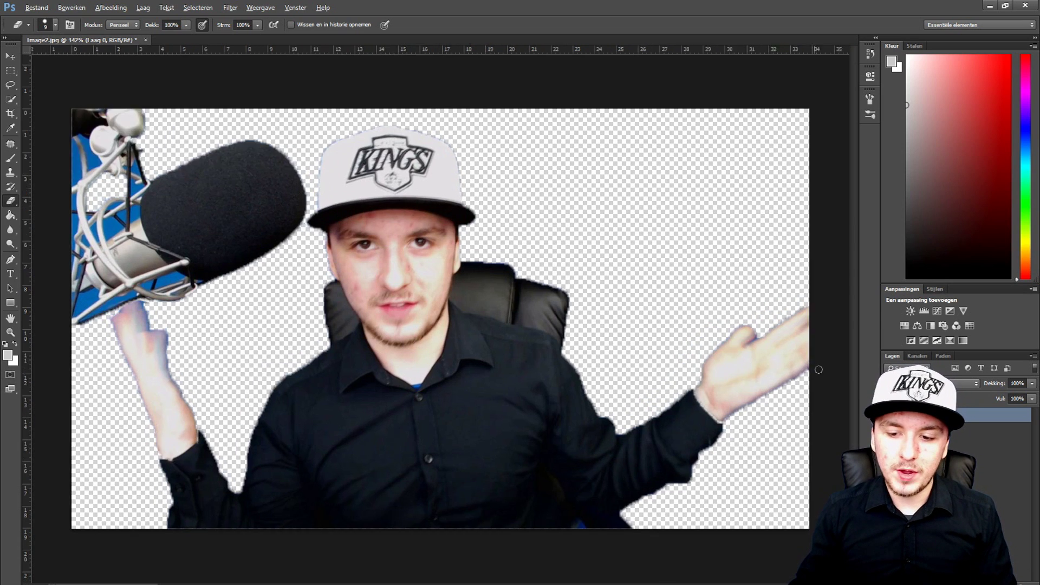
scroll(717, 360, "up", 5)
scroll(704, 433, "down", 1)
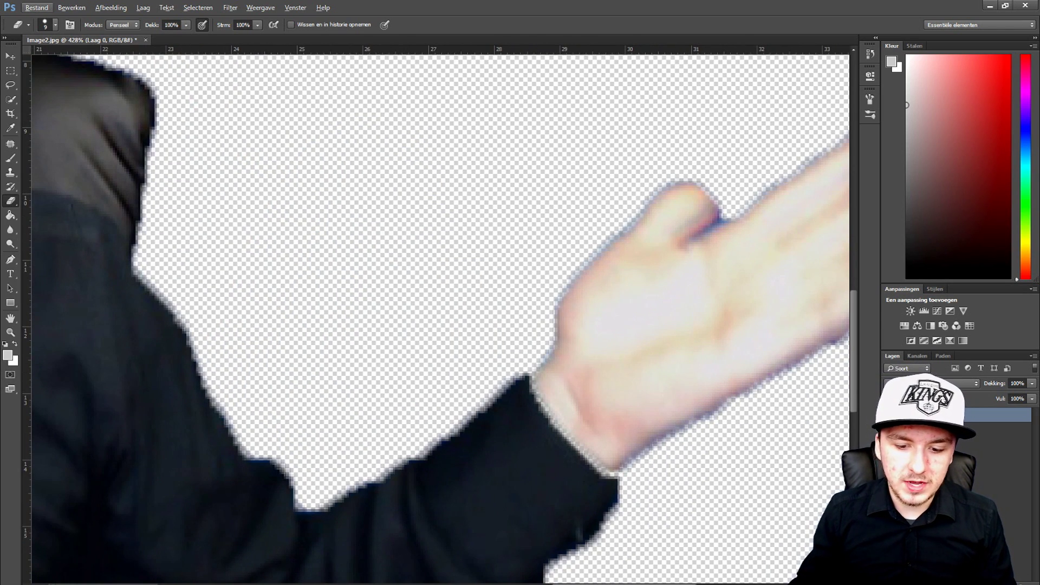
left_click_drag(553, 584, 616, 584)
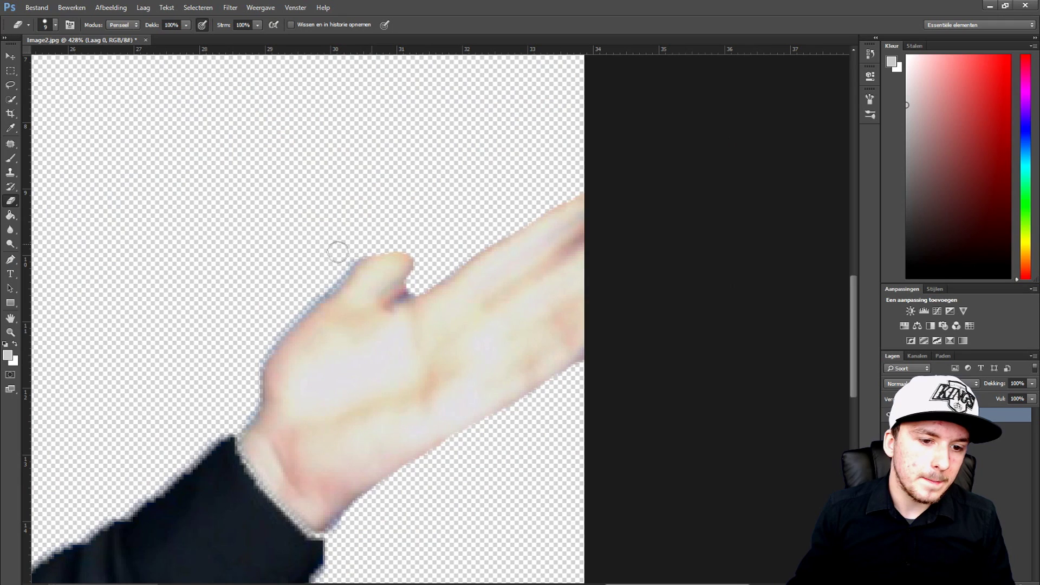
scroll(483, 341, "down", 5)
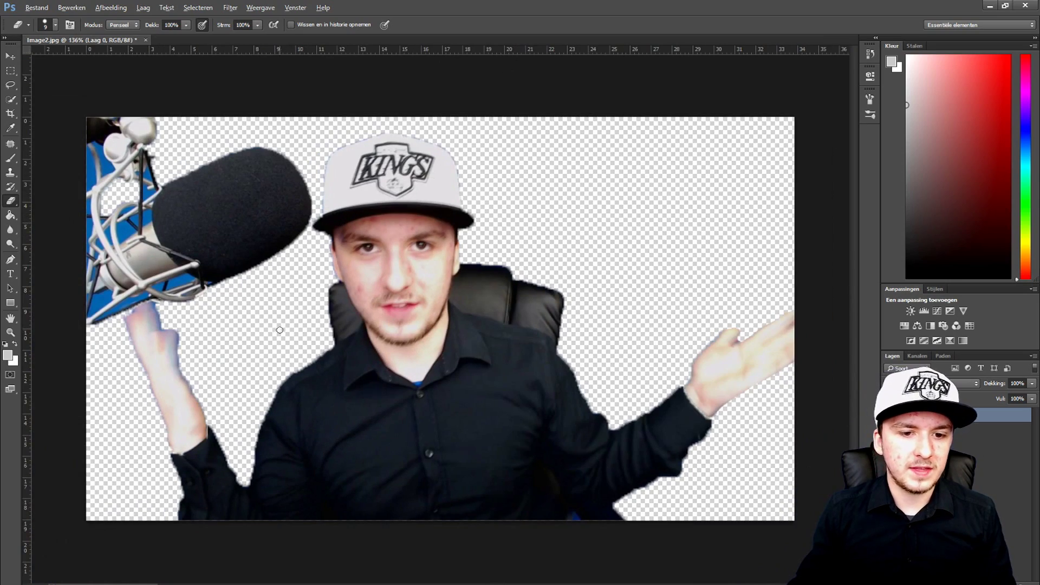
Step: Erase the leftover blue patch at the image's bottom edge, beneath the man's outstretched arm
scroll(280, 330, "up", 1)
scroll(663, 437, "up", 8)
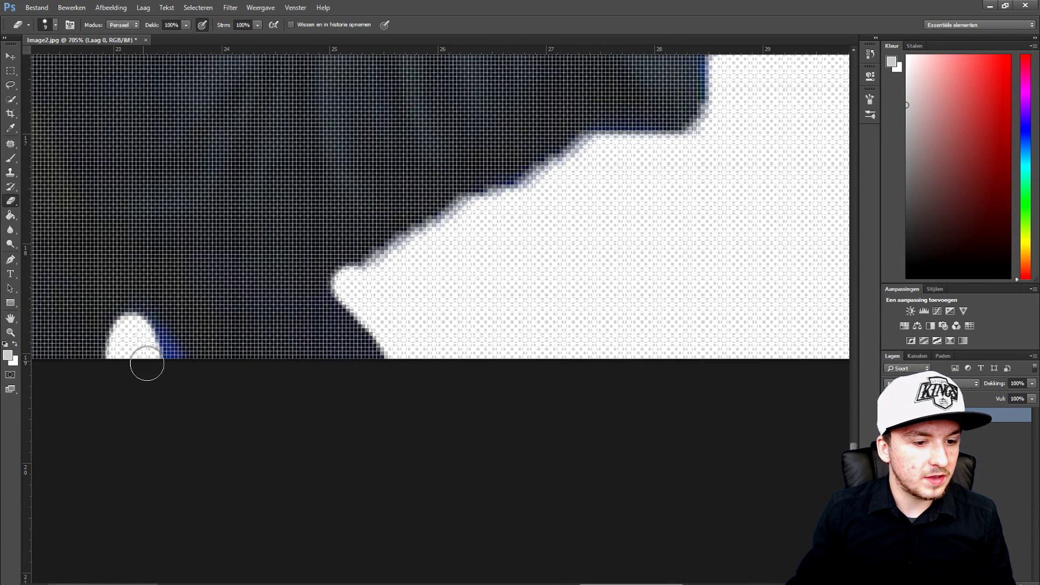
scroll(142, 344, "down", 6)
Step: Erase the blue backdrop showing through the gap between the shock mount's curved bars, just above the microphone body
scroll(164, 314, "up", 5)
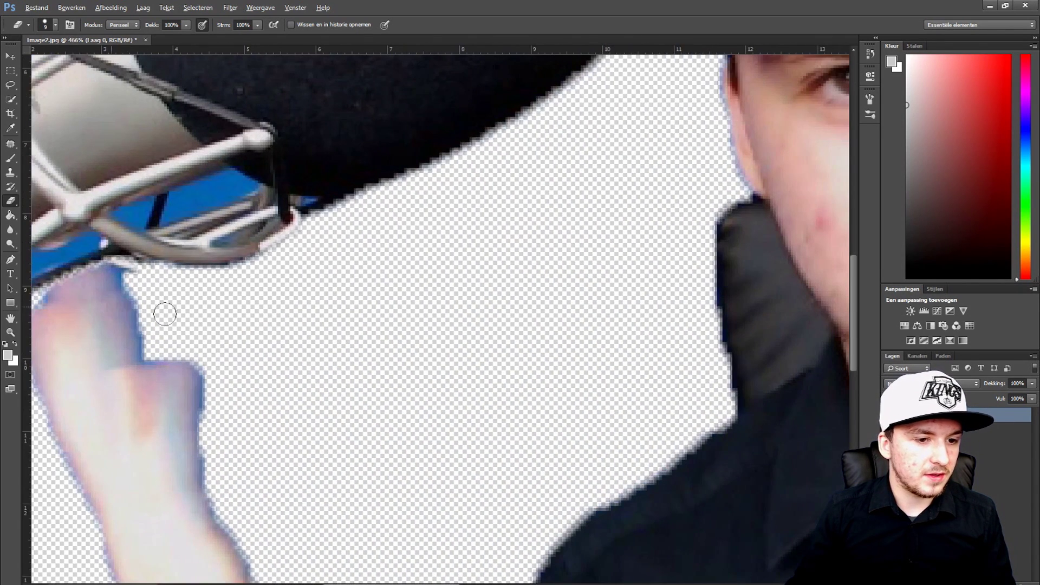
left_click_drag(402, 584, 342, 584)
scroll(344, 404, "up", 6)
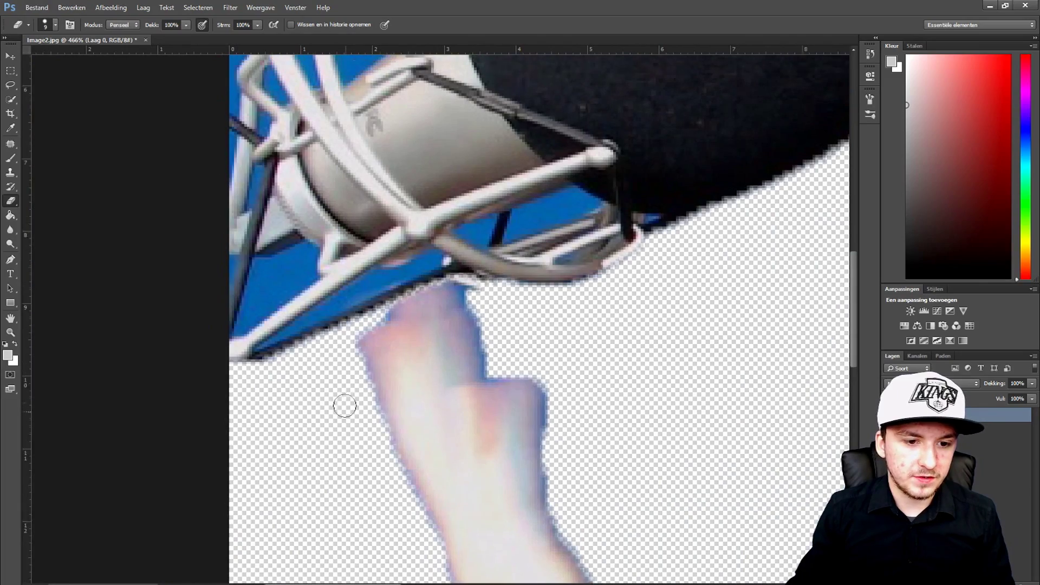
scroll(298, 320, "down", 3)
scroll(309, 303, "up", 2)
scroll(317, 281, "up", 4)
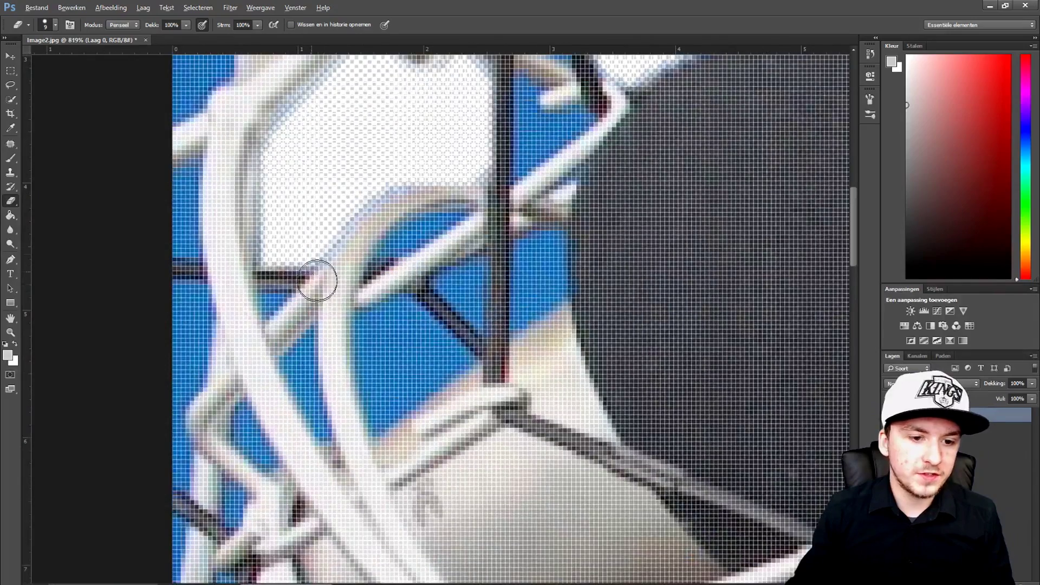
left_click_drag(375, 331, 373, 345)
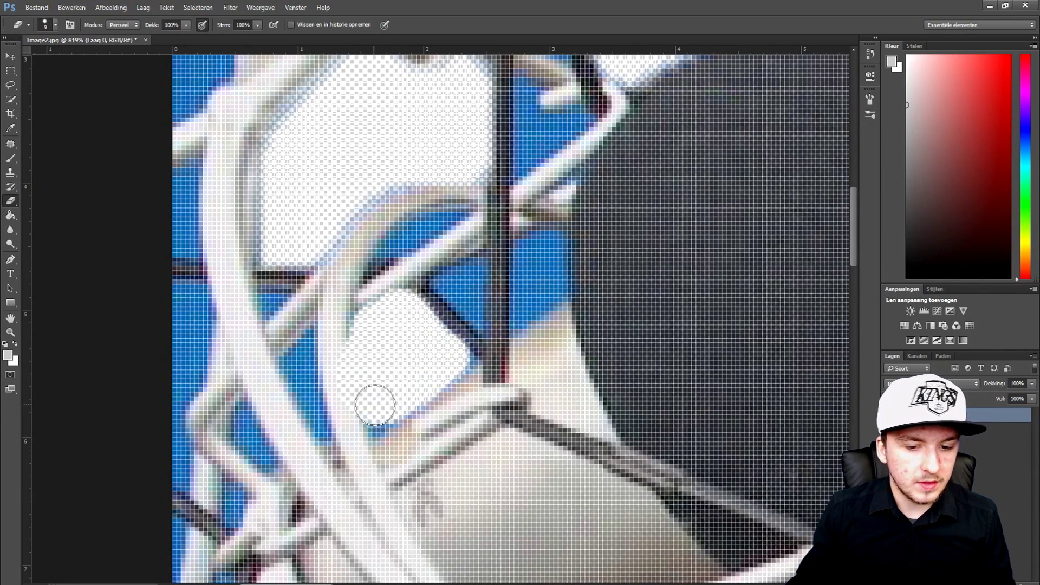
scroll(327, 251, "down", 3)
Step: Erase the blue backdrop between the image's left edge and the thin curved bar of the microphone mount
scroll(257, 185, "up", 2)
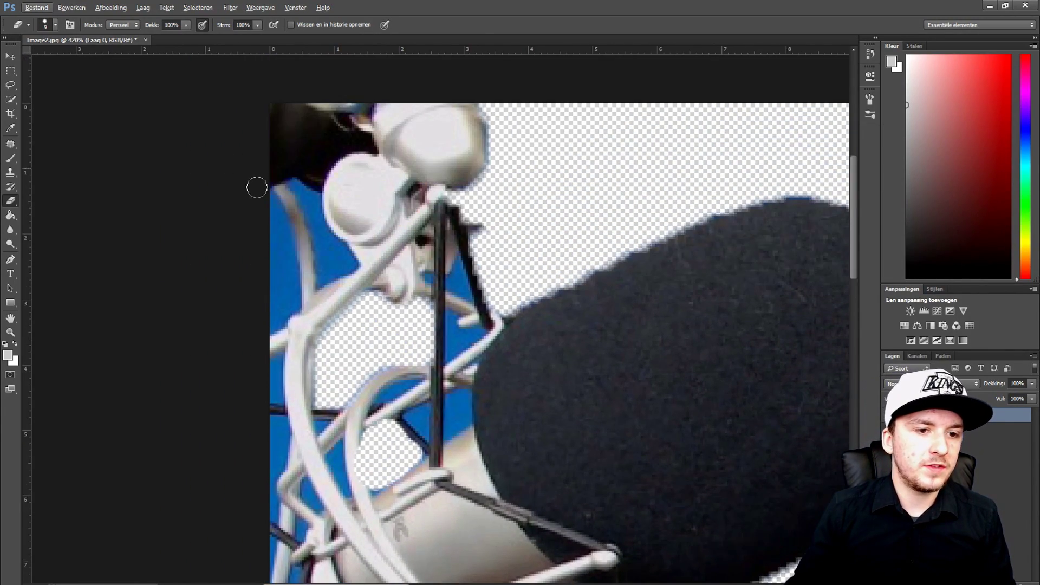
scroll(259, 286, "up", 2)
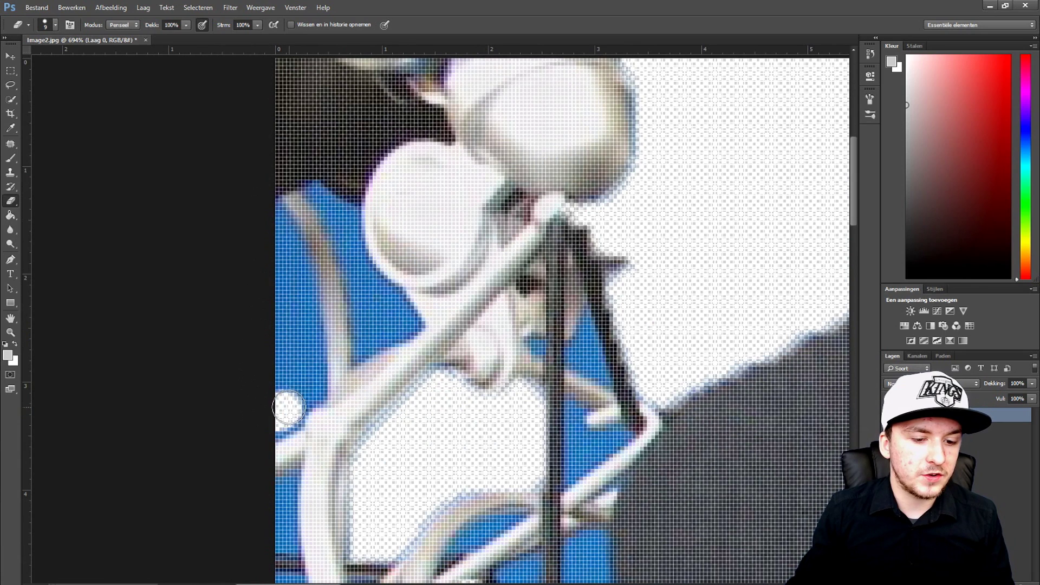
left_click_drag(307, 331, 282, 215)
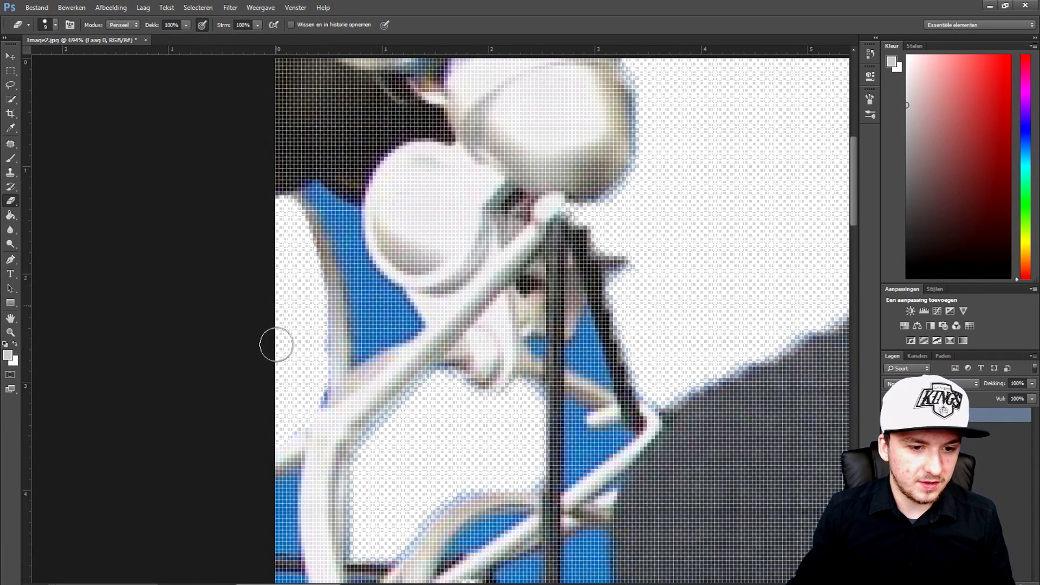
scroll(276, 345, "down", 5)
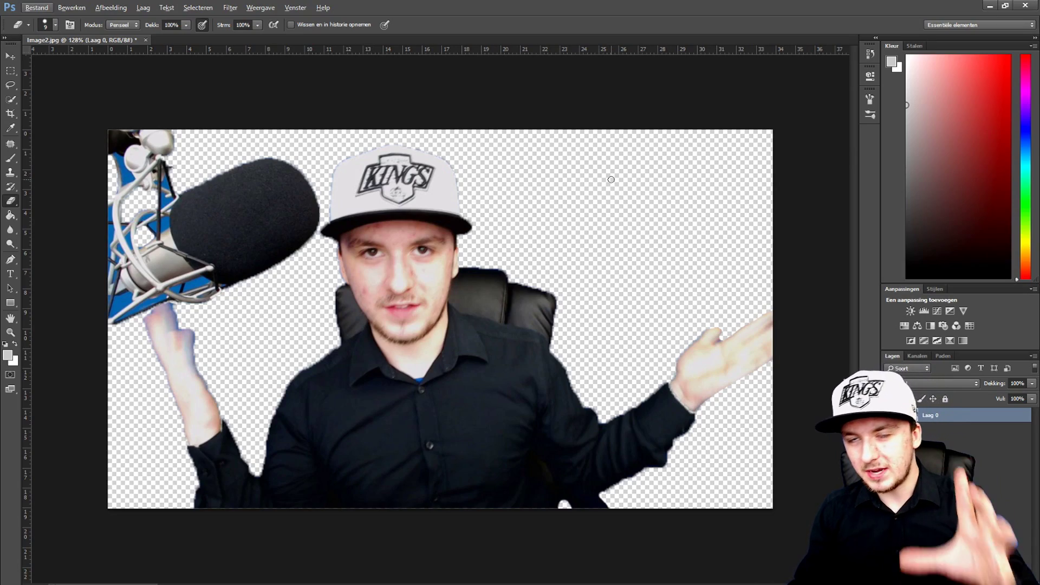
Step: Undo the erasing and the backdrop deletion, and clear the restored selection
scroll(543, 287, "up", 10)
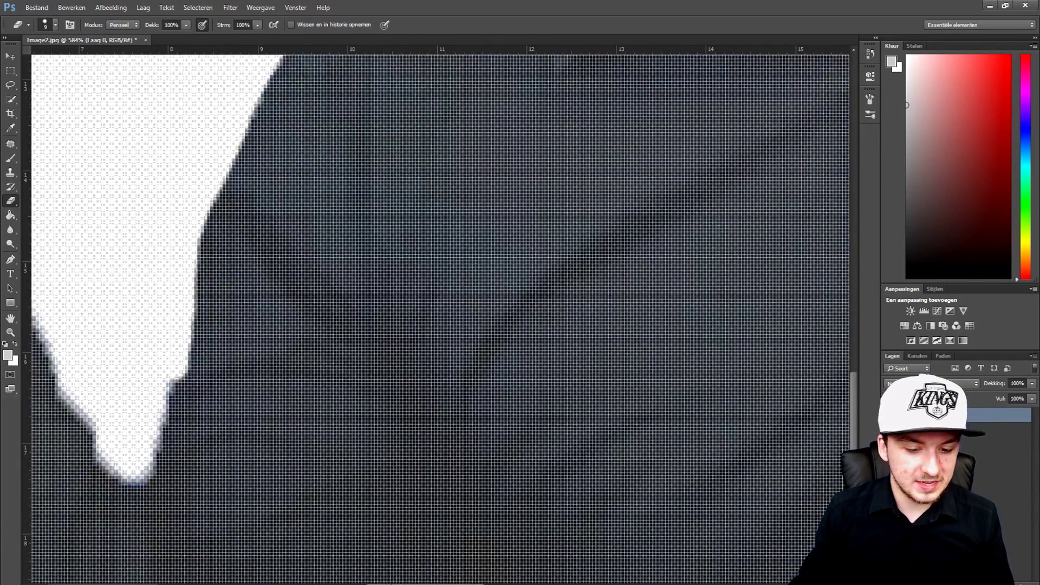
scroll(470, 425, "left", 4)
scroll(471, 425, "down", 3)
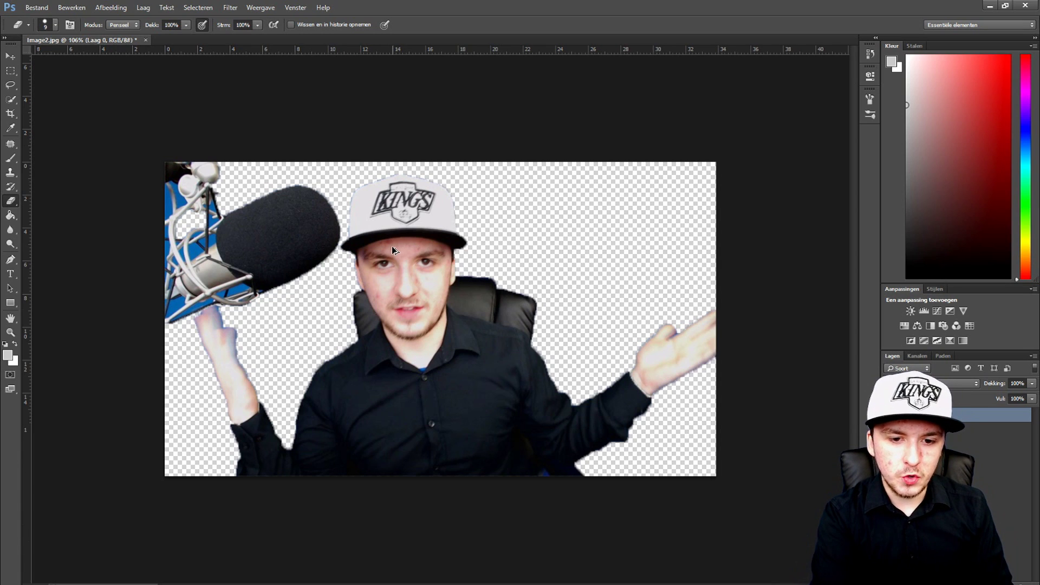
key("ctrl+z")
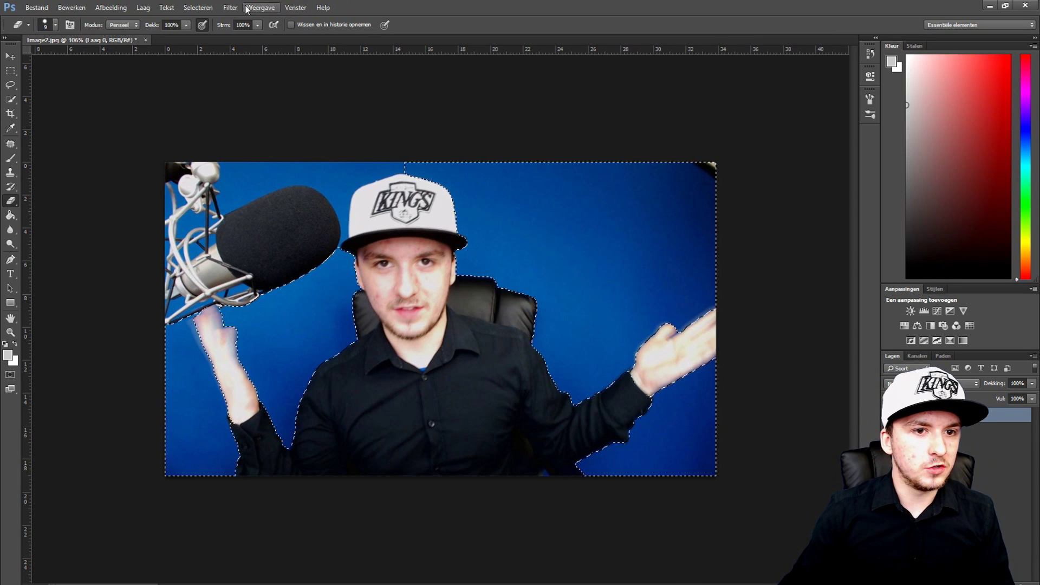
left_click(197, 8)
left_click(208, 31)
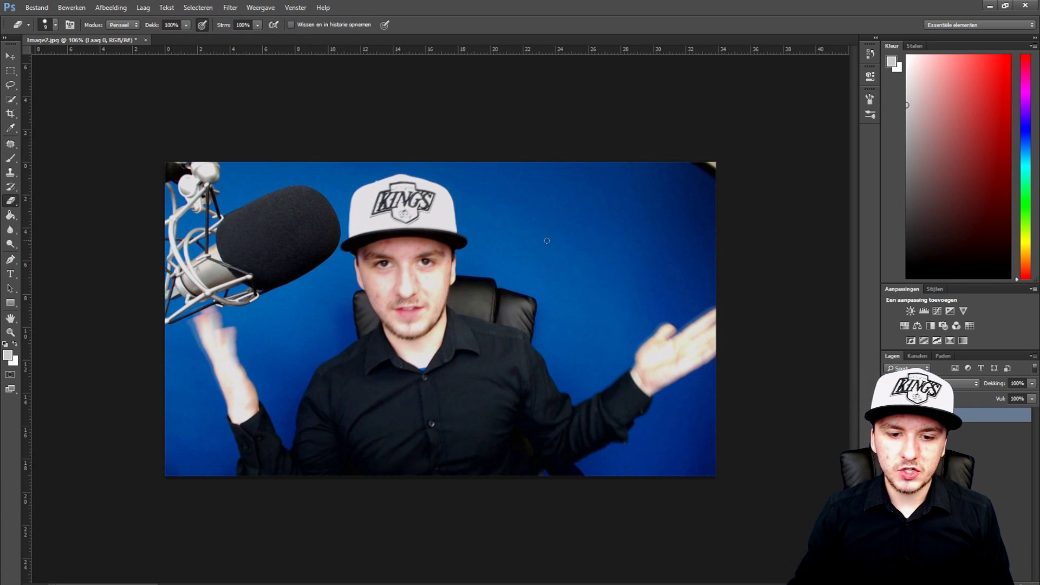
scroll(633, 364, "up", 3)
scroll(508, 212, "up", 5)
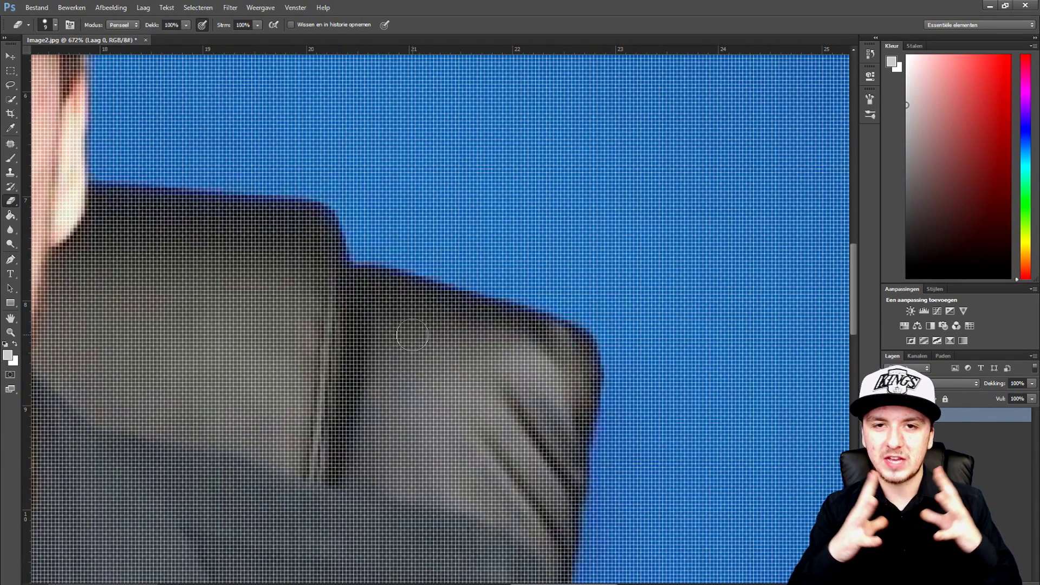
scroll(460, 317, "down", 6)
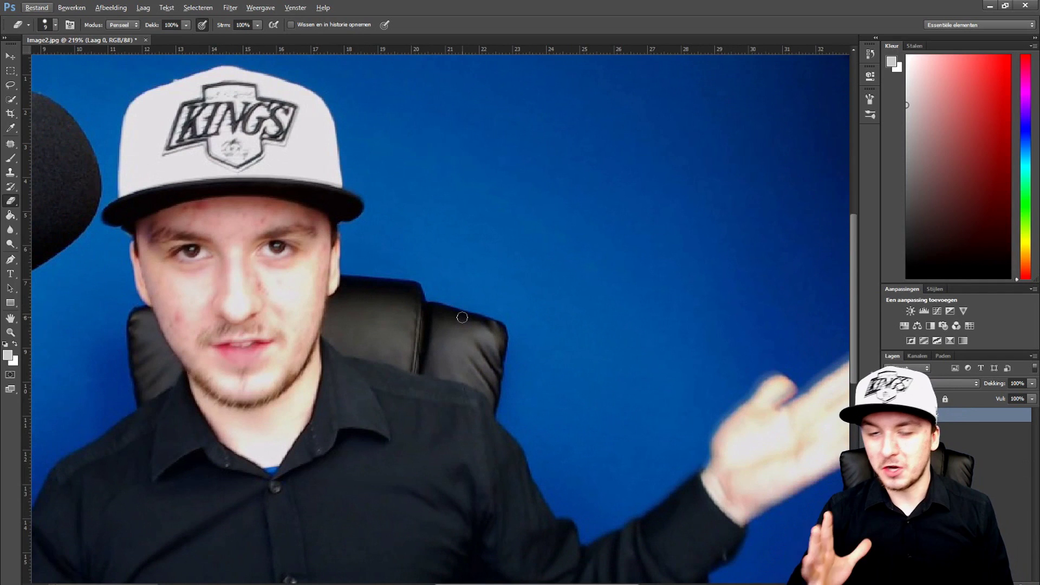